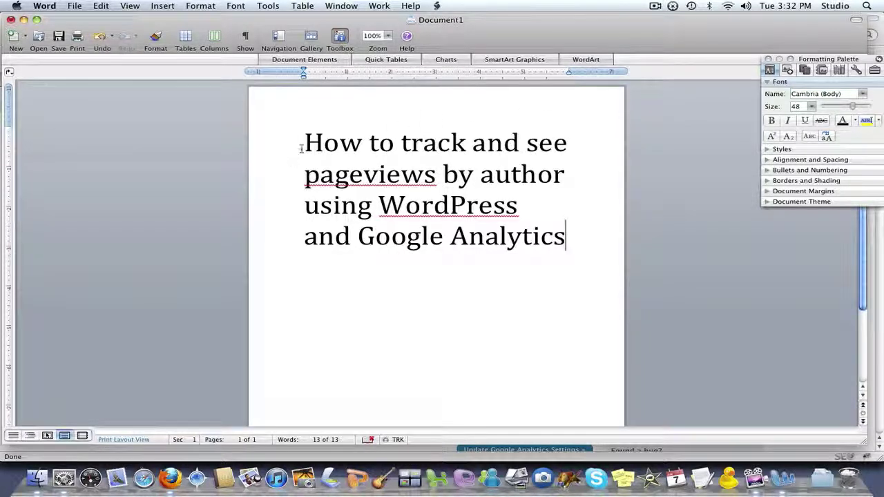
# Step: Select the Word title text and minimize Word to reveal the Google Analytics for WordPress settings
pyautogui.moveTo(301, 144); pyautogui.dragTo(567, 231)
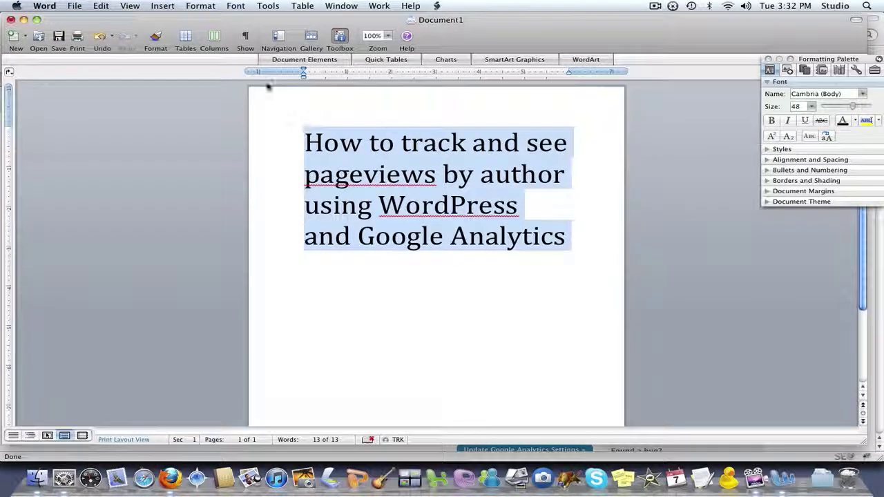
pyautogui.click(23, 20)
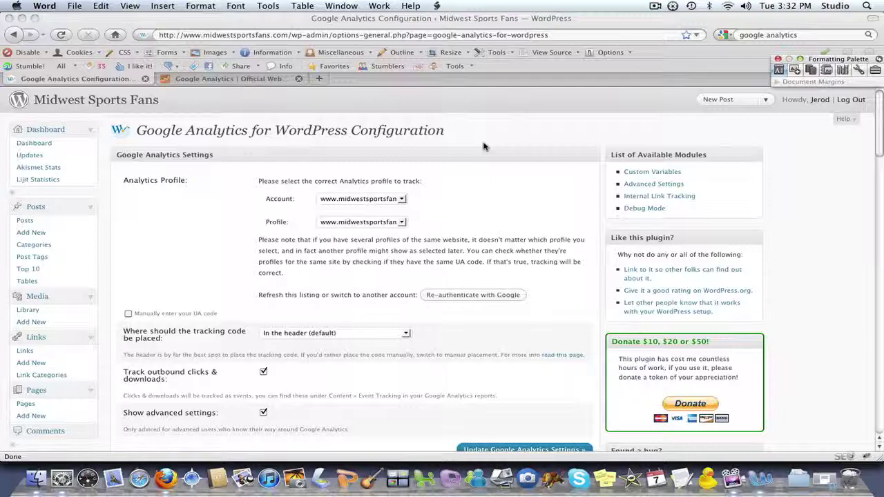
pyautogui.scroll(-10, 425, 160)
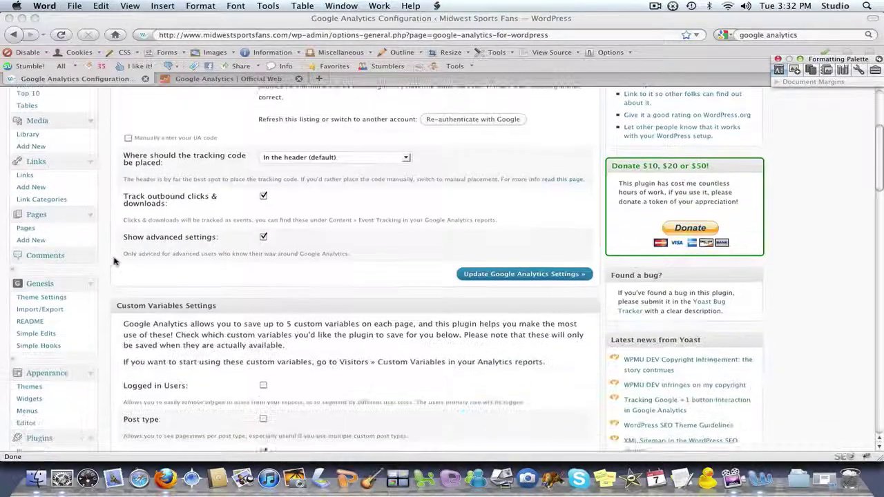
# Step: Find Google Analytics for WordPress in the Plugins list, then return to its configuration page
pyautogui.click(39, 180)
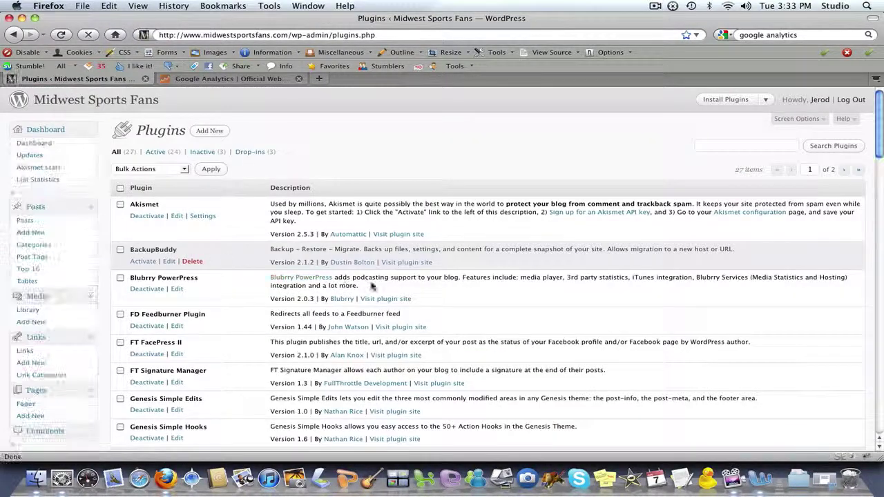
pyautogui.scroll(-5, 351, 303)
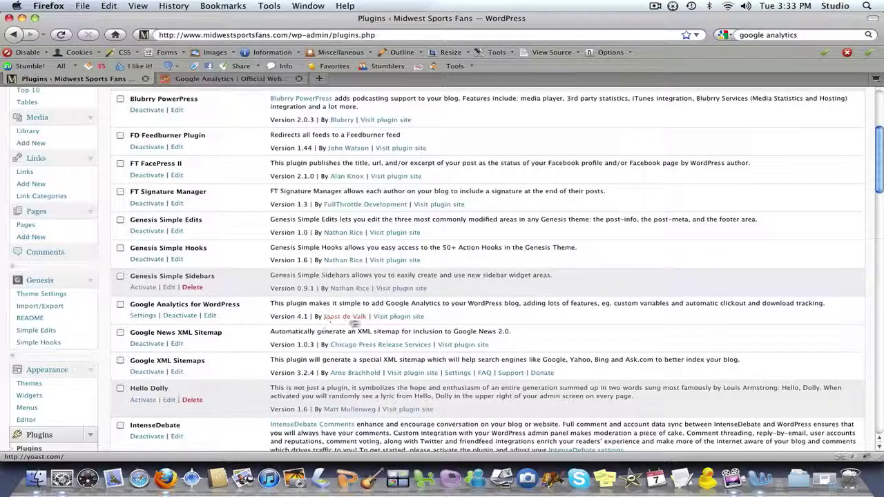
pyautogui.moveTo(881, 148); pyautogui.dragTo(882, 244)
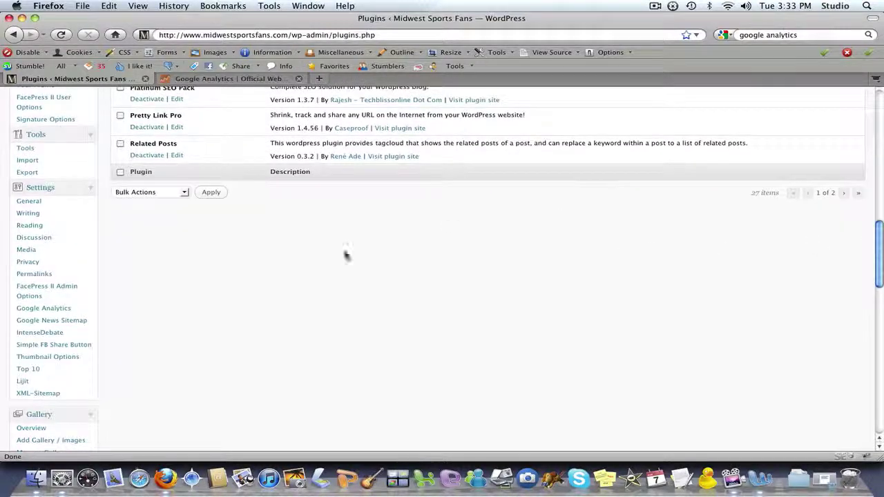
pyautogui.click(36, 312)
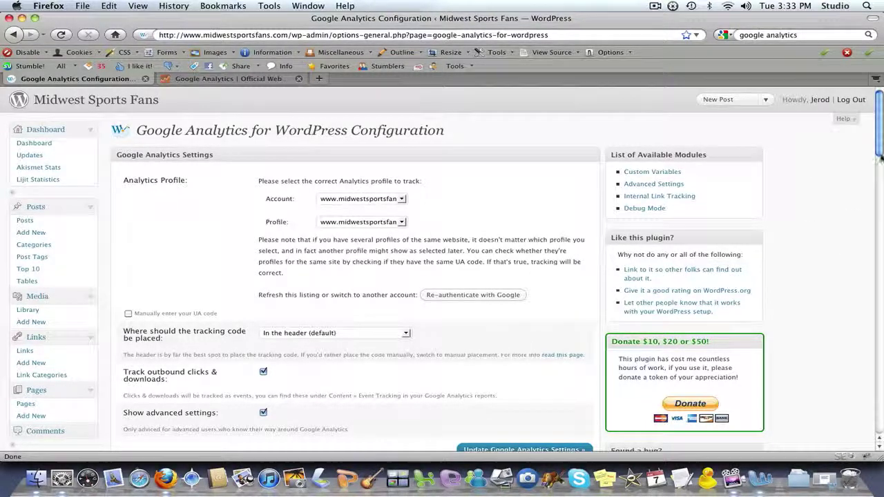
# Step: Confirm Author Name is checked under Custom Variables Settings, then switch to the Google Analytics website
pyautogui.moveTo(879, 156); pyautogui.dragTo(880, 174)
pyautogui.scroll(-1, 442, 269)
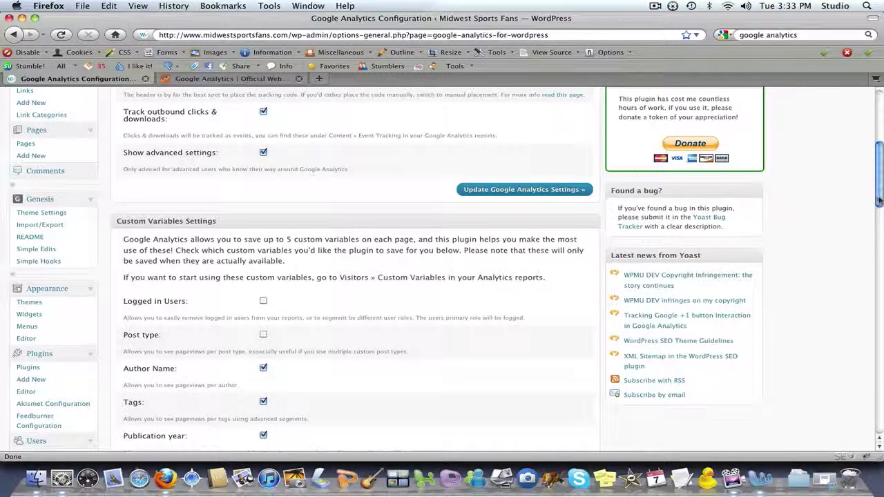
pyautogui.moveTo(873, 203); pyautogui.dragTo(881, 215)
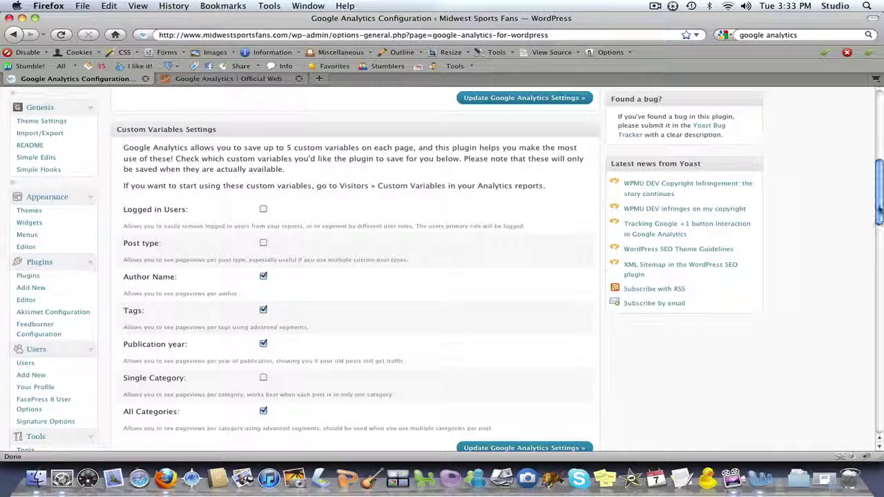
pyautogui.moveTo(879, 211); pyautogui.dragTo(879, 210)
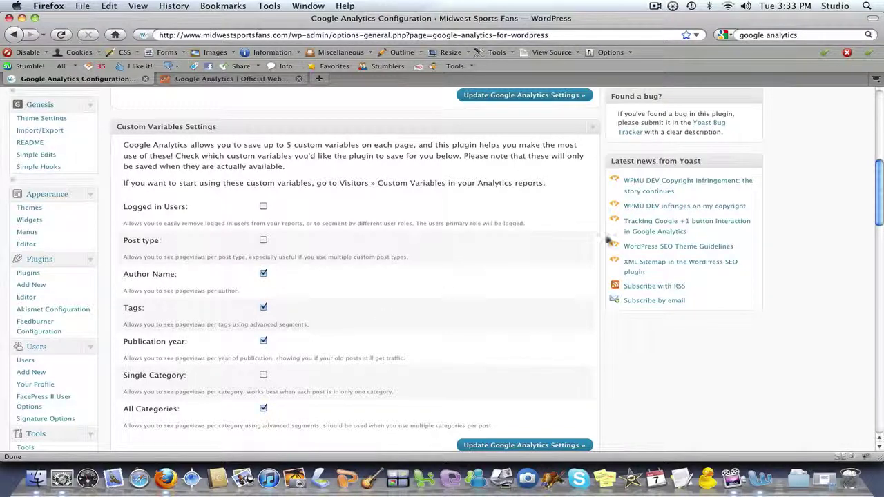
pyautogui.moveTo(880, 206); pyautogui.dragTo(881, 179)
pyautogui.scroll(-5, 881, 179)
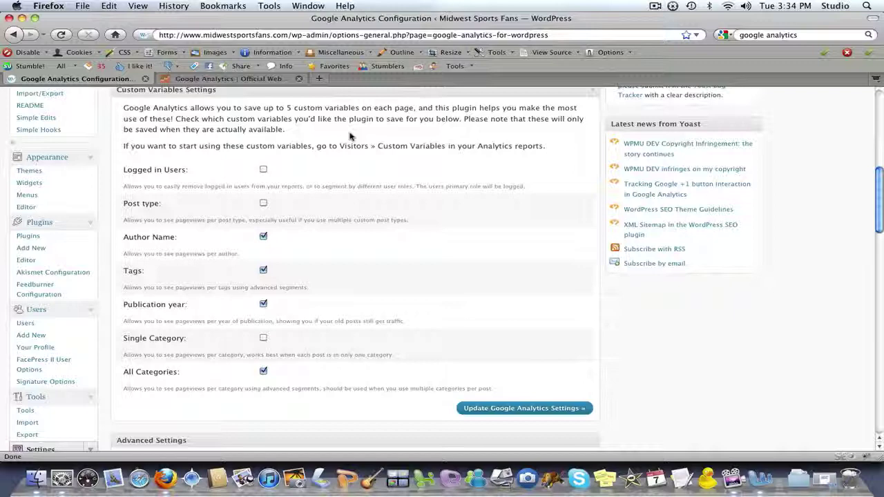
pyautogui.click(222, 78)
pyautogui.click(617, 173)
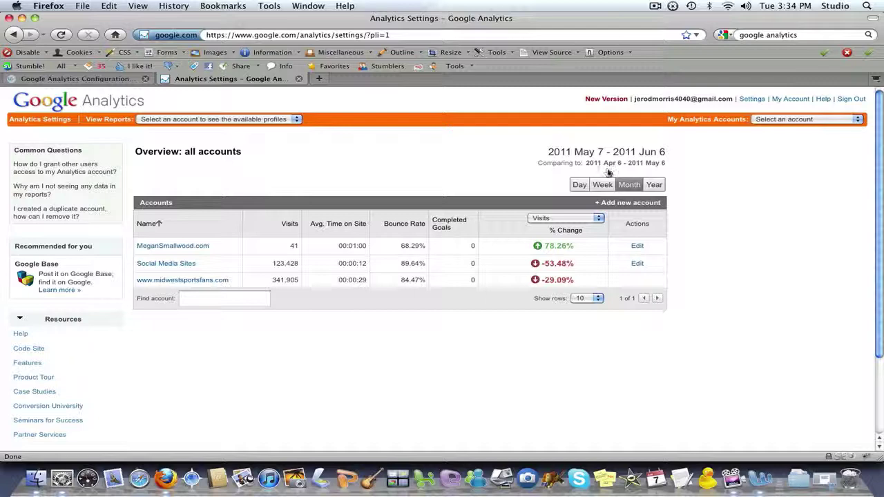
pyautogui.click(167, 283)
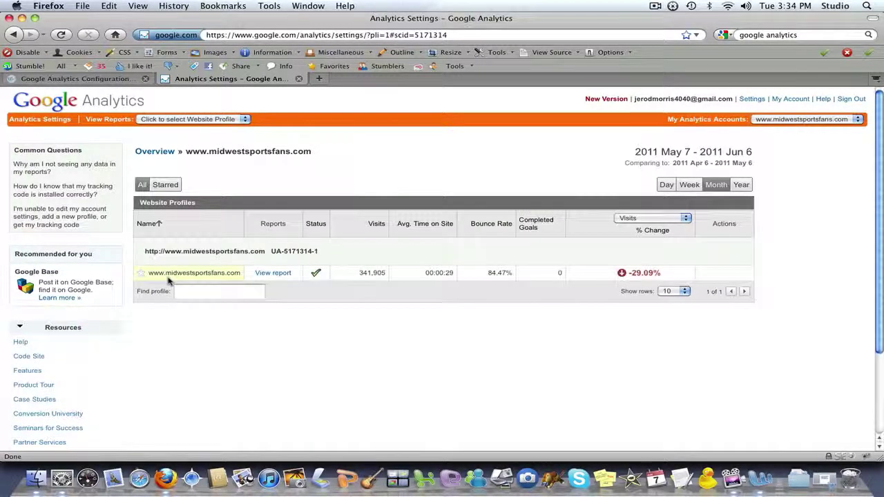
pyautogui.click(279, 276)
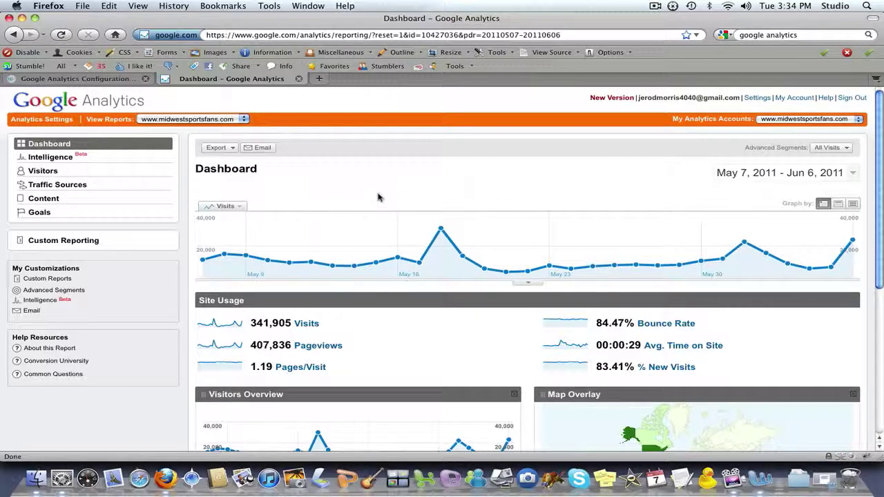
# Step: Open Visitors > Custom Variables to list the year, author, categories and tags variables
pyautogui.click(42, 172)
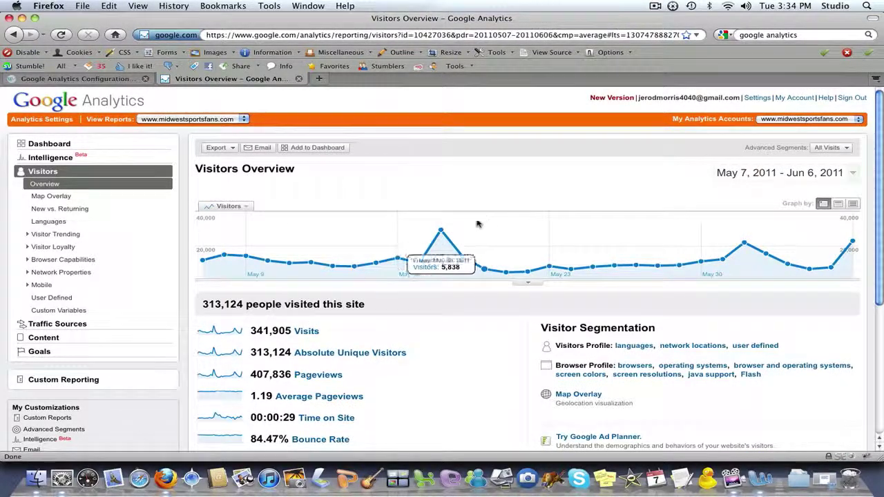
pyautogui.click(61, 313)
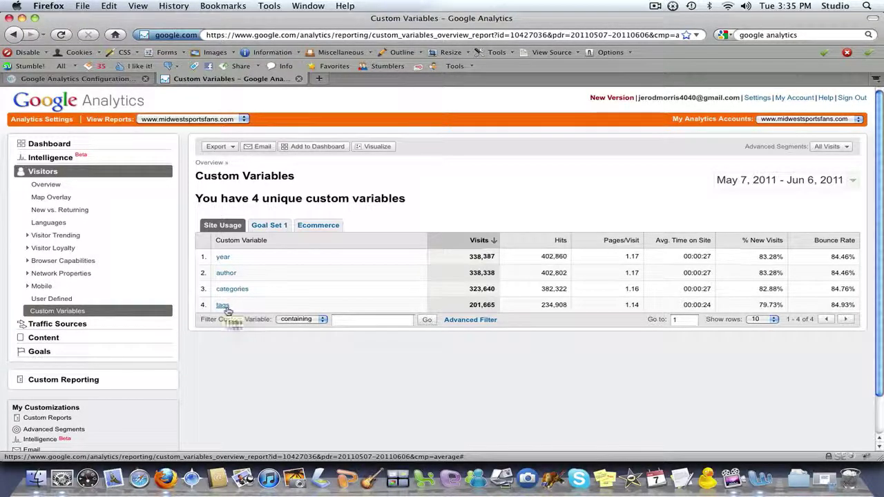
# Step: Open the author custom variable breakdown and sort its table by Hits
pyautogui.click(222, 275)
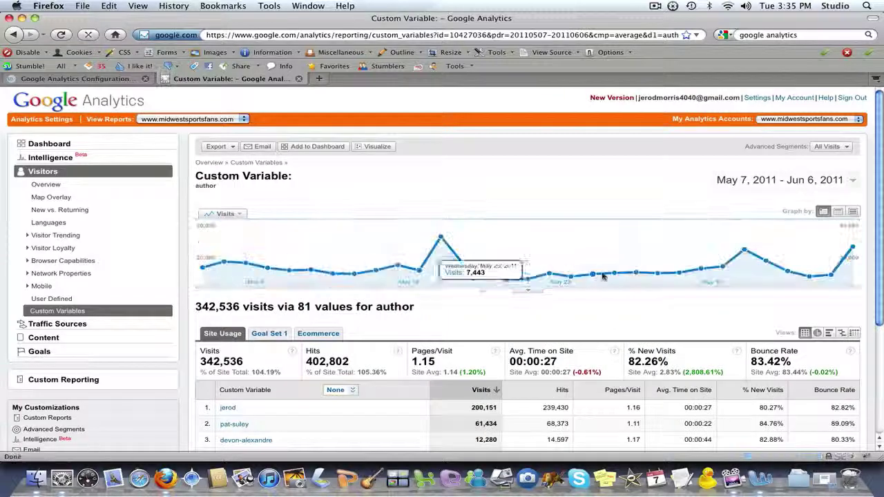
pyautogui.scroll(-2, 880, 159)
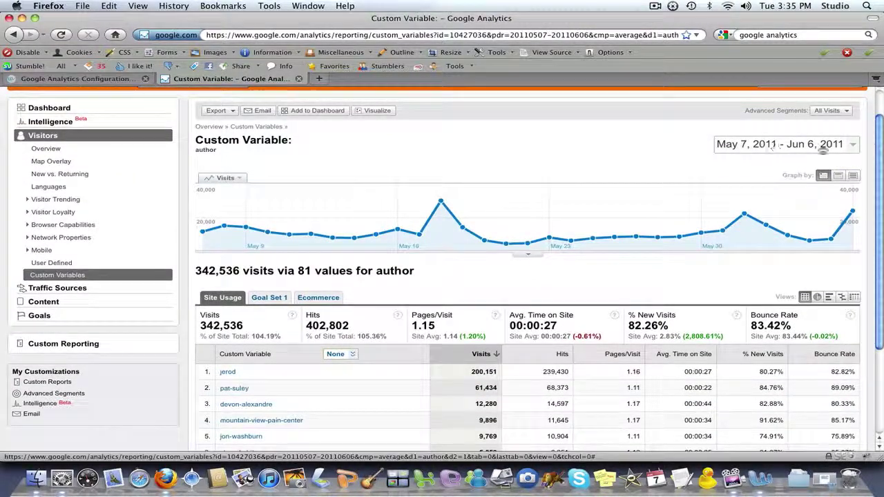
pyautogui.scroll(-1, 882, 196)
pyautogui.scroll(-5, 881, 197)
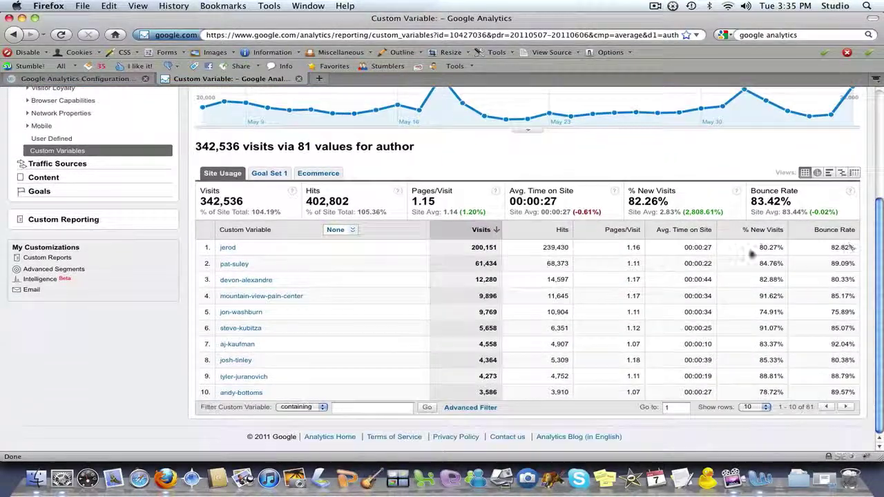
pyautogui.click(561, 231)
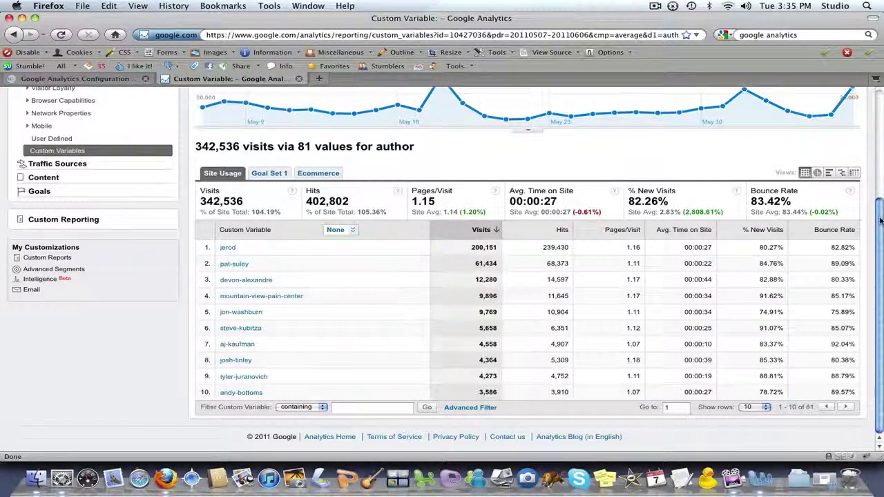
pyautogui.scroll(1, 525, 258)
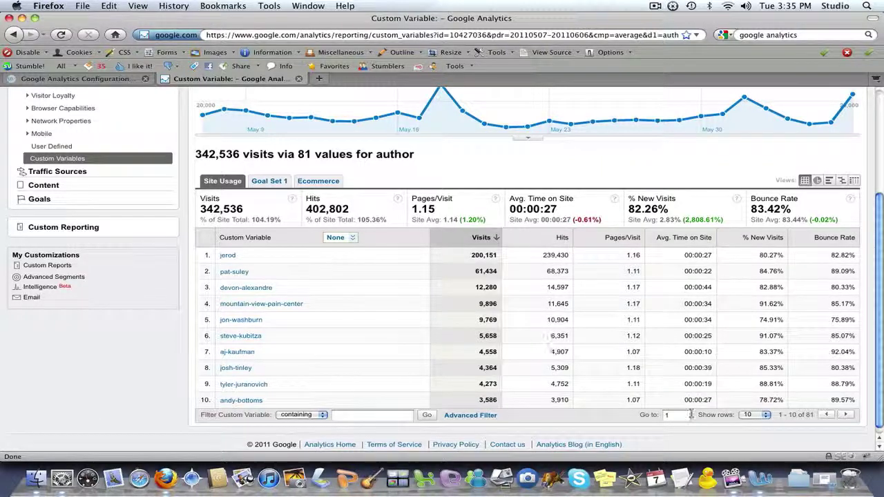
# Step: Set the author table to show 100 rows per page
pyautogui.click(759, 415)
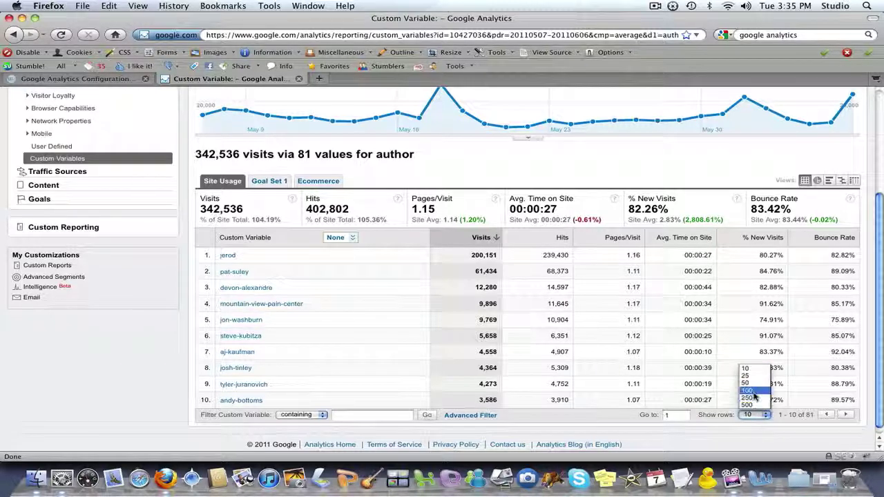
pyautogui.click(754, 392)
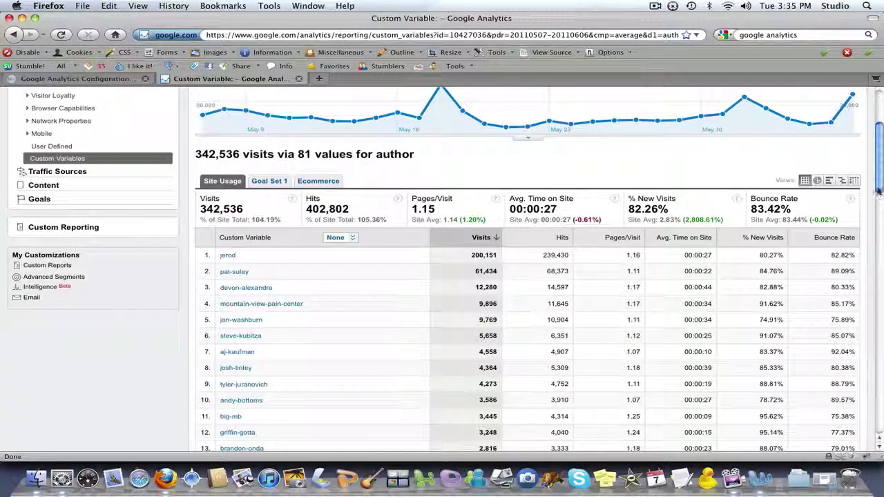
pyautogui.scroll(-3, 879, 196)
pyautogui.scroll(3, 878, 193)
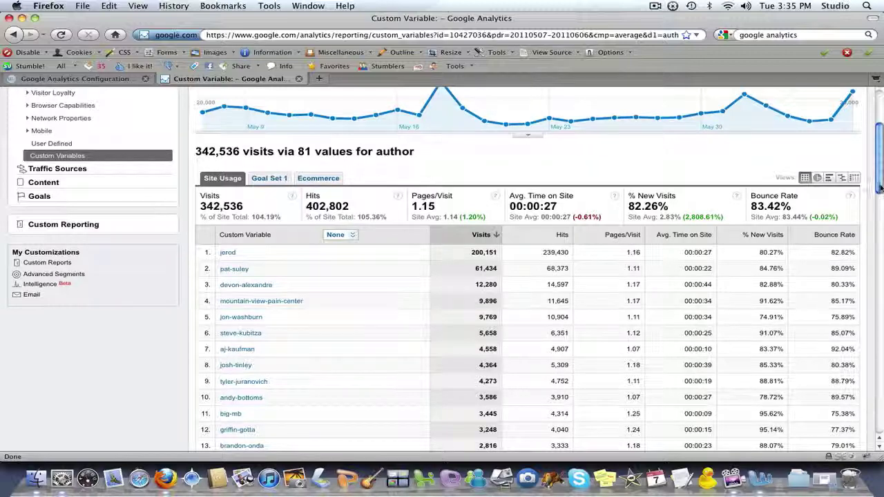
pyautogui.scroll(-5, 880, 188)
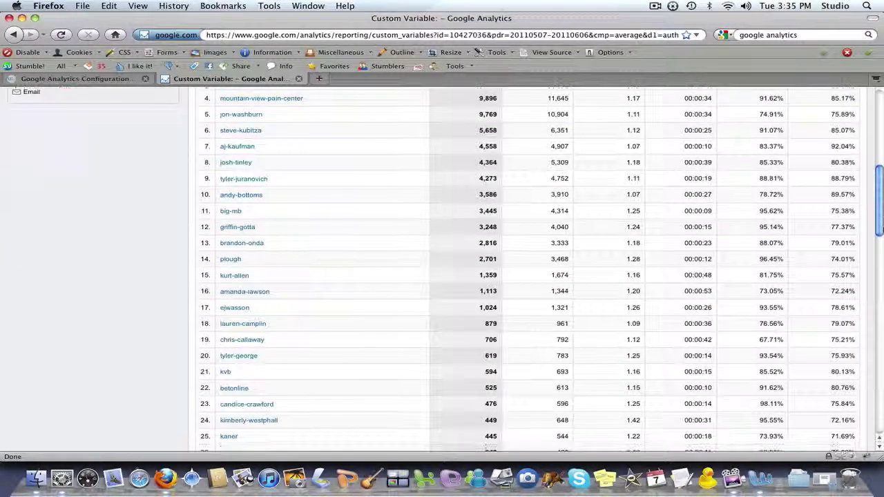
pyautogui.scroll(5, 867, 200)
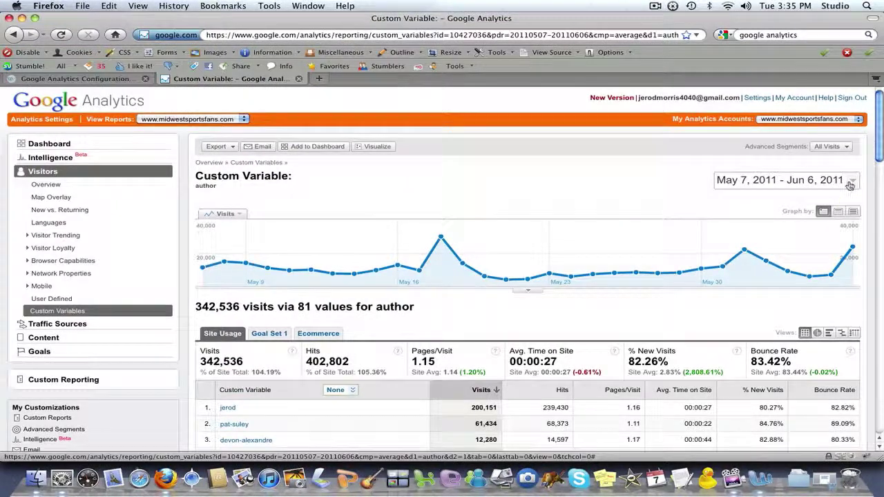
# Step: Pick January 1 to June 7, 2011 in the date range calendar and apply it
pyautogui.click(851, 182)
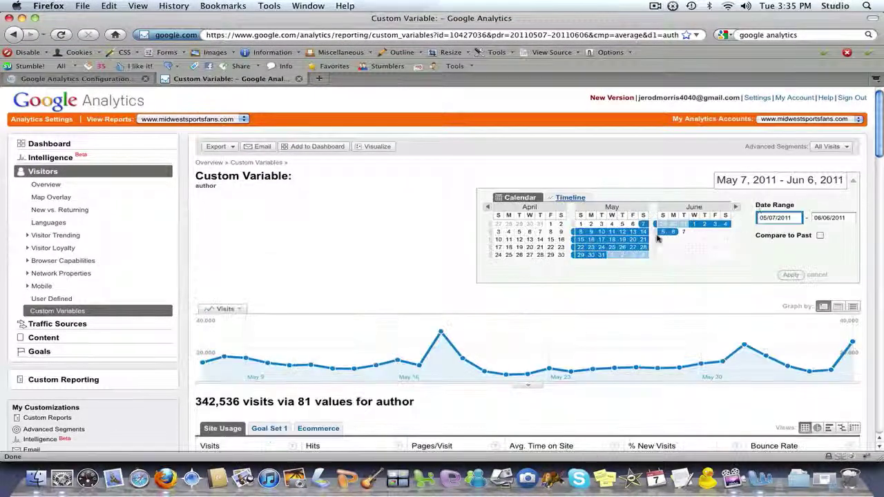
pyautogui.click(487, 207)
pyautogui.click(487, 207)
pyautogui.click(487, 207)
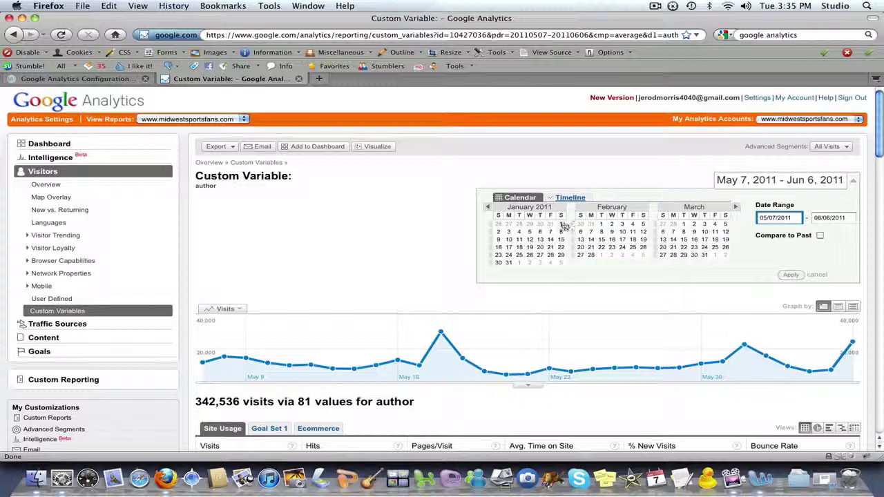
pyautogui.click(563, 225)
pyautogui.click(736, 209)
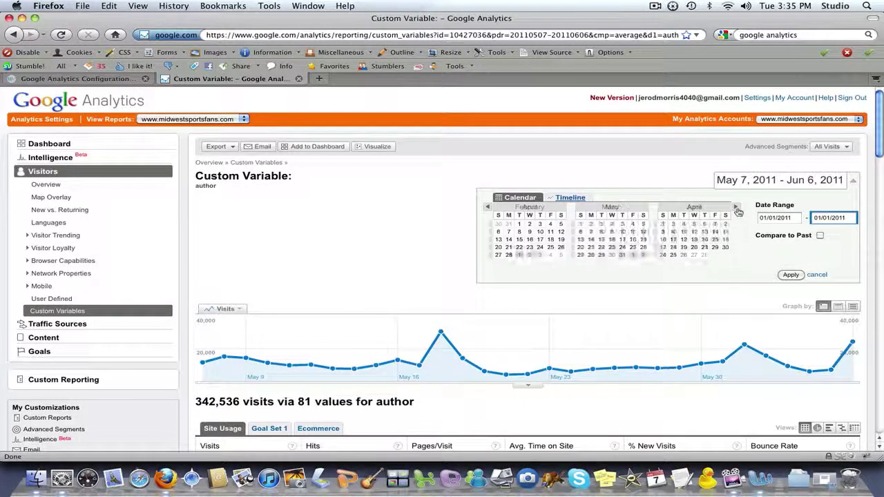
pyautogui.click(736, 209)
pyautogui.click(737, 209)
pyautogui.click(684, 232)
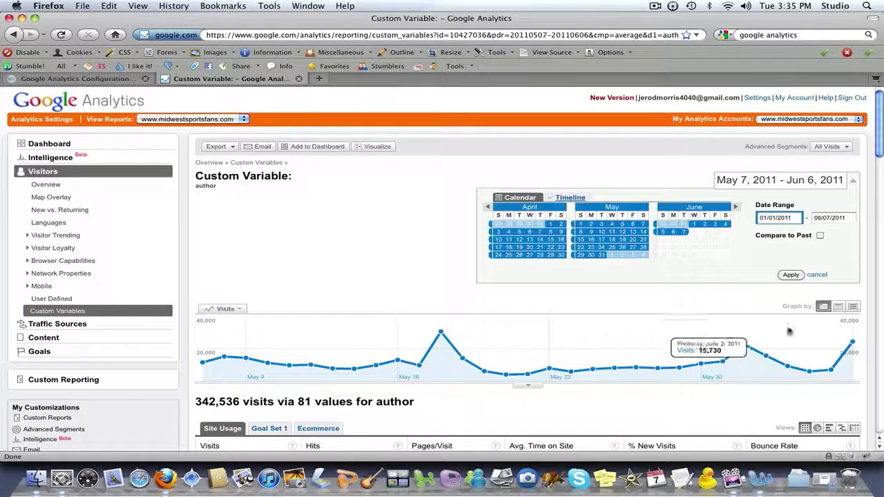
pyautogui.click(791, 275)
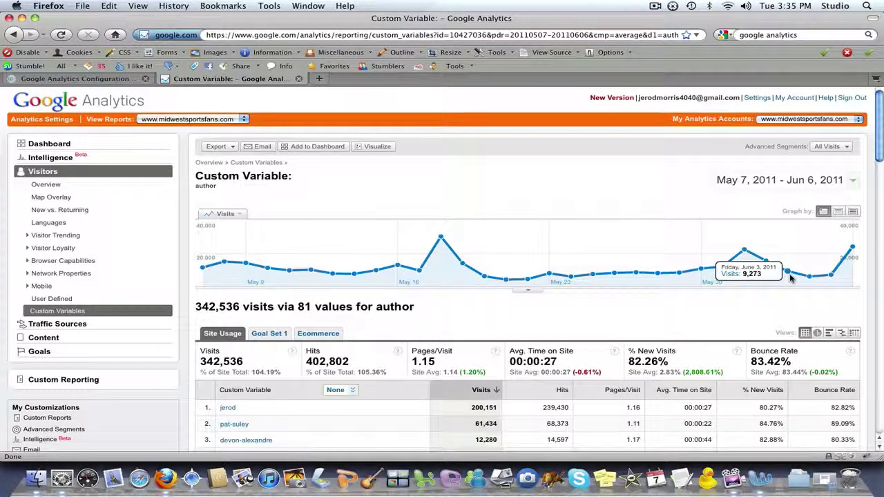
pyautogui.moveTo(880, 155); pyautogui.dragTo(879, 162)
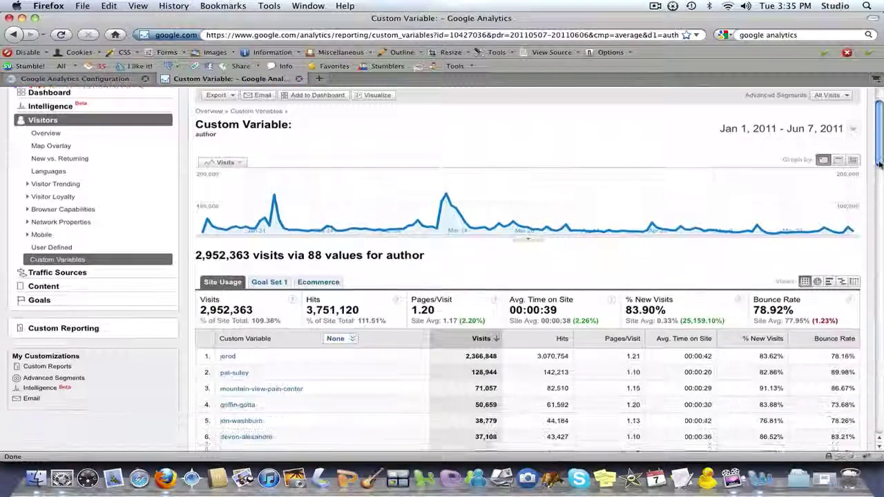
pyautogui.scroll(-1, 879, 163)
pyautogui.scroll(-5, 880, 161)
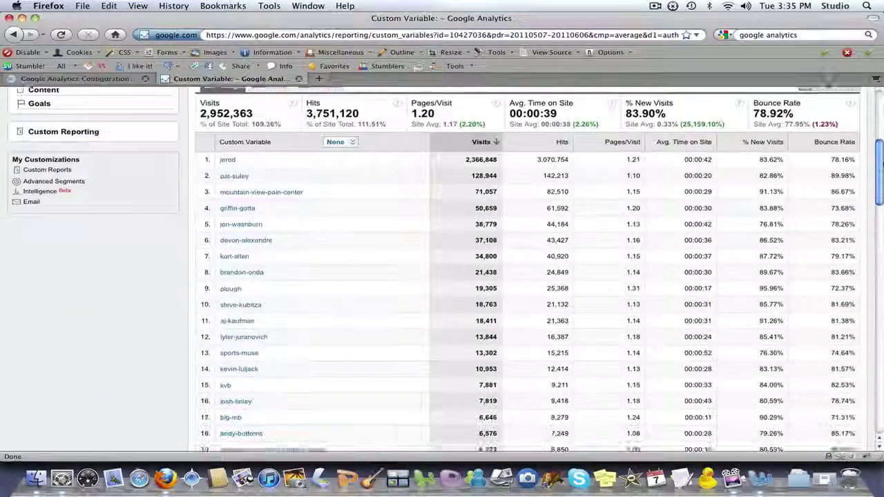
pyautogui.scroll(-1, 881, 161)
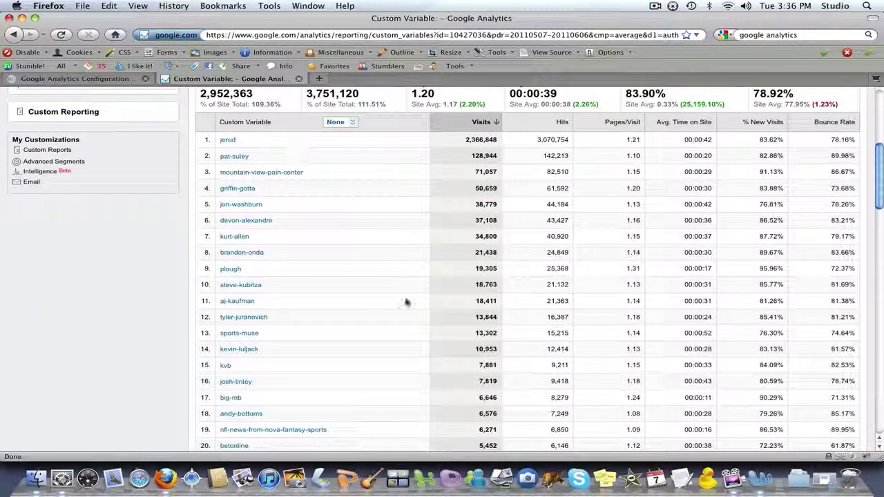
pyautogui.moveTo(880, 200); pyautogui.dragTo(874, 125)
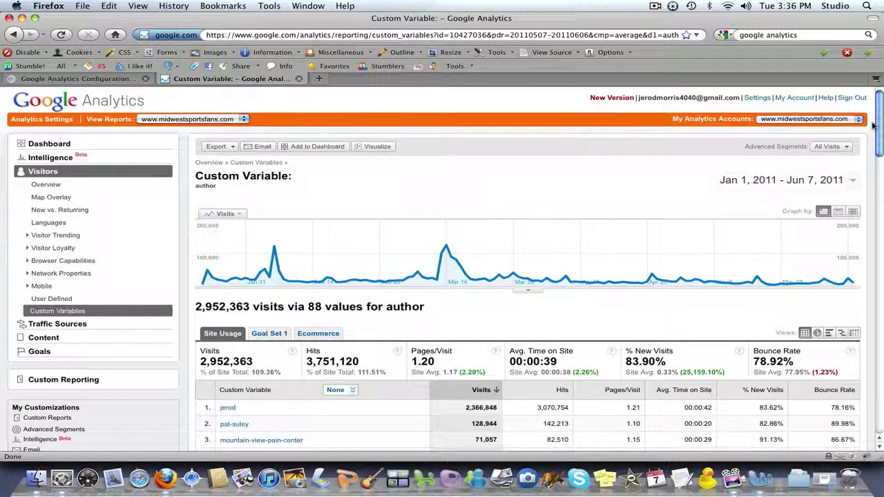
# Step: Export the author report as a PDF and open the downloaded file in Preview
pyautogui.click(231, 147)
pyautogui.click(225, 160)
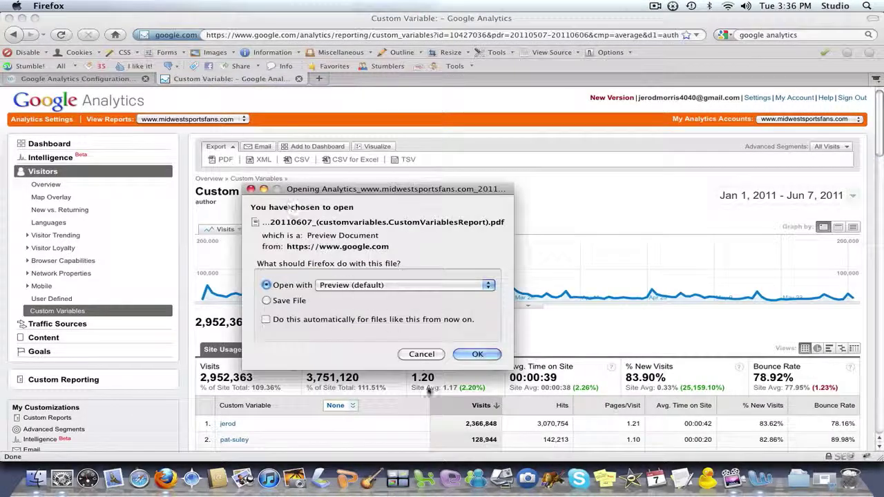
pyautogui.click(478, 355)
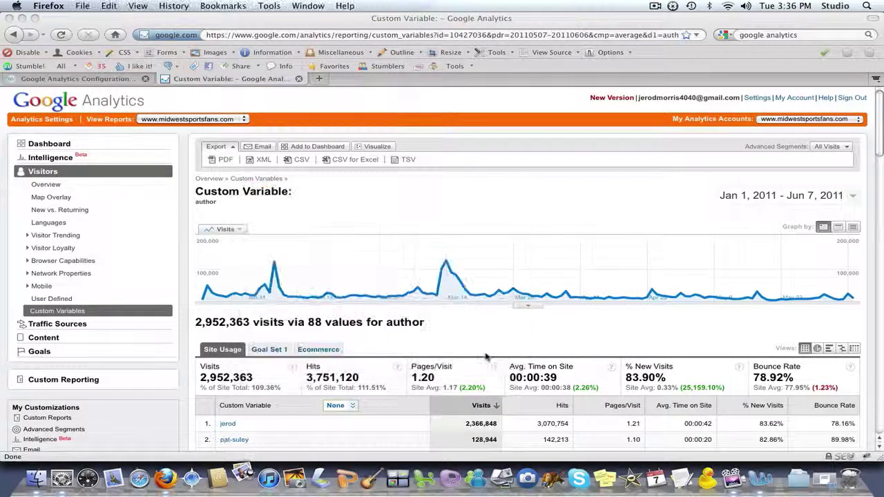